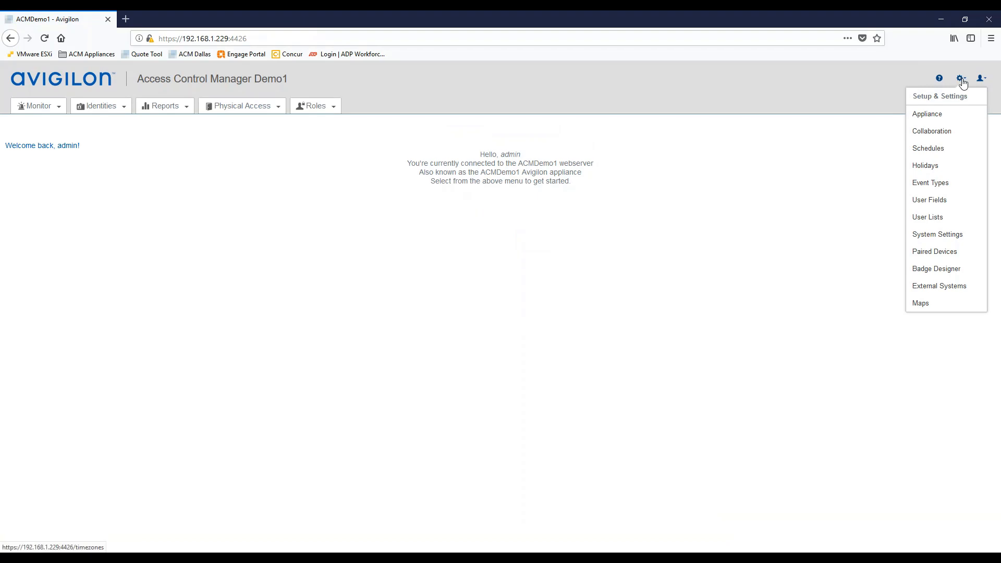
- Open the appliance's About tab and confirm Identity LDAP pull is listed under licensed Collaborations
{"action": "left_click", "coordinate": [924, 116]}
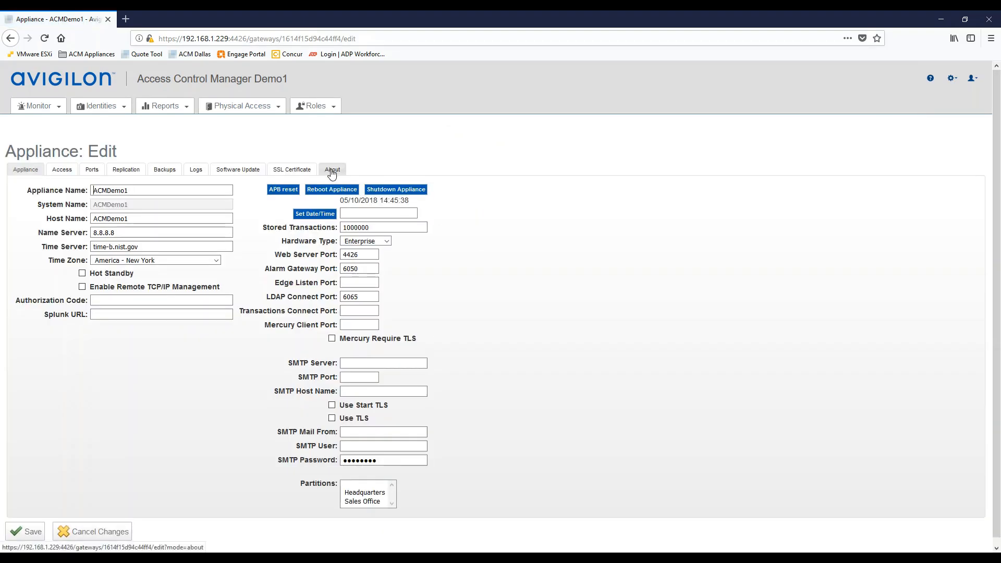
{"action": "left_click", "coordinate": [332, 171]}
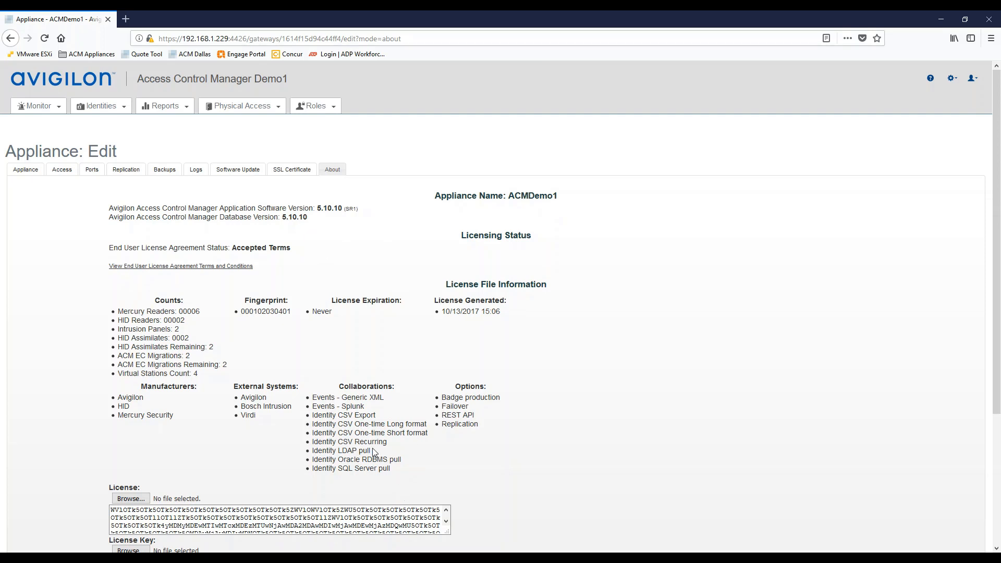
{"action": "left_click_drag", "start_coordinate": [371, 451], "coordinate": [312, 451]}
{"action": "left_click", "coordinate": [397, 359]}
{"action": "left_click", "coordinate": [952, 79]}
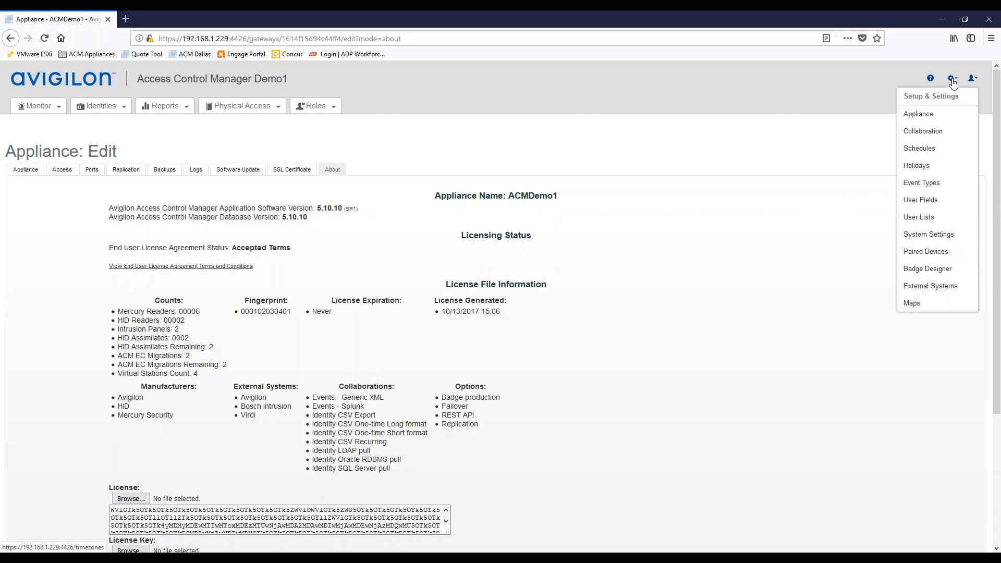
- Under System Settings > External Domains, add mightyavengers.com with 192.168.1.155 as its server
{"action": "left_click", "coordinate": [934, 240]}
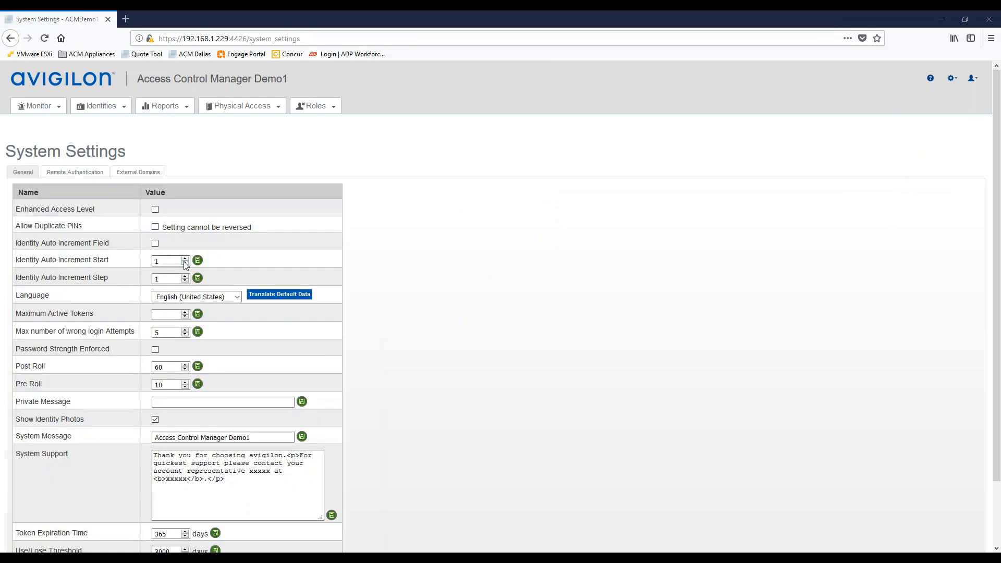
{"action": "left_click", "coordinate": [140, 175]}
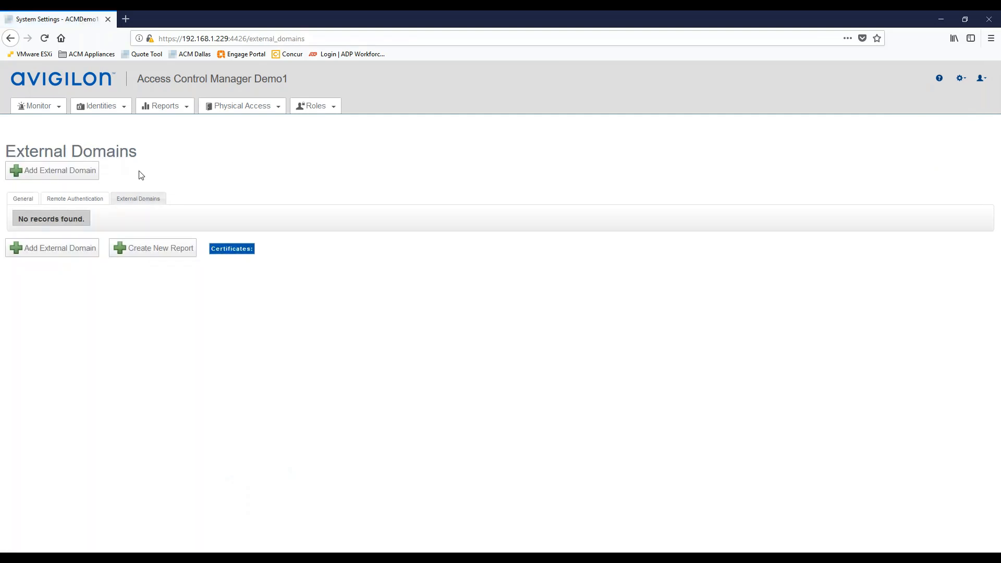
{"action": "left_click", "coordinate": [54, 250]}
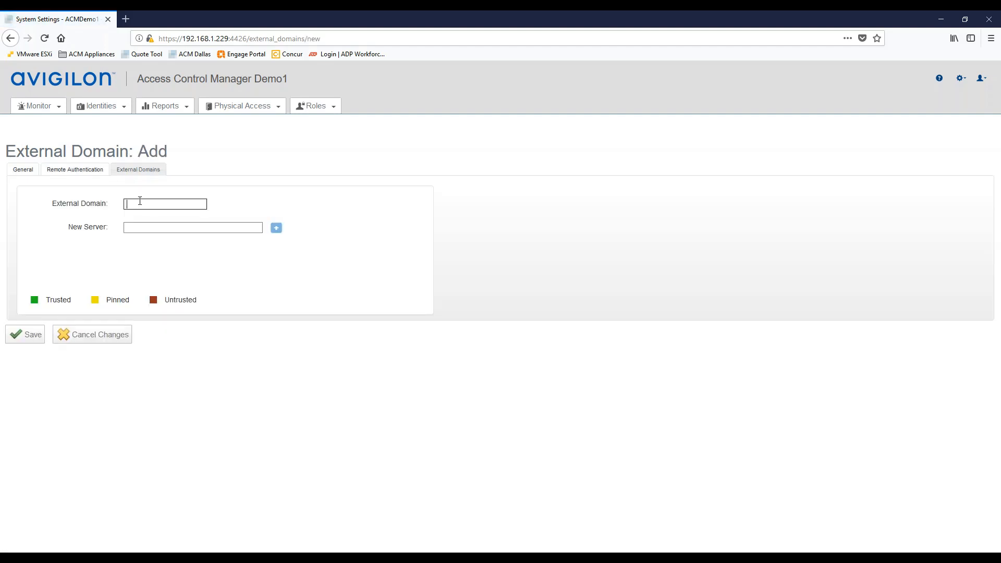
{"action": "type", "text": "mighty"}
{"action": "left_click", "coordinate": [147, 216]}
{"action": "left_click", "coordinate": [135, 227]}
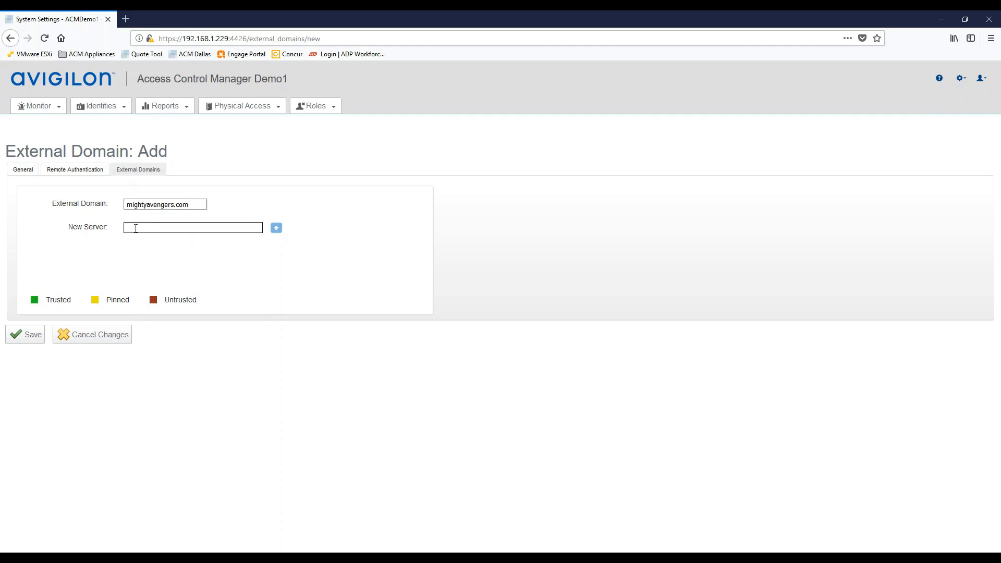
{"action": "type", "text": "192.168.1.155"}
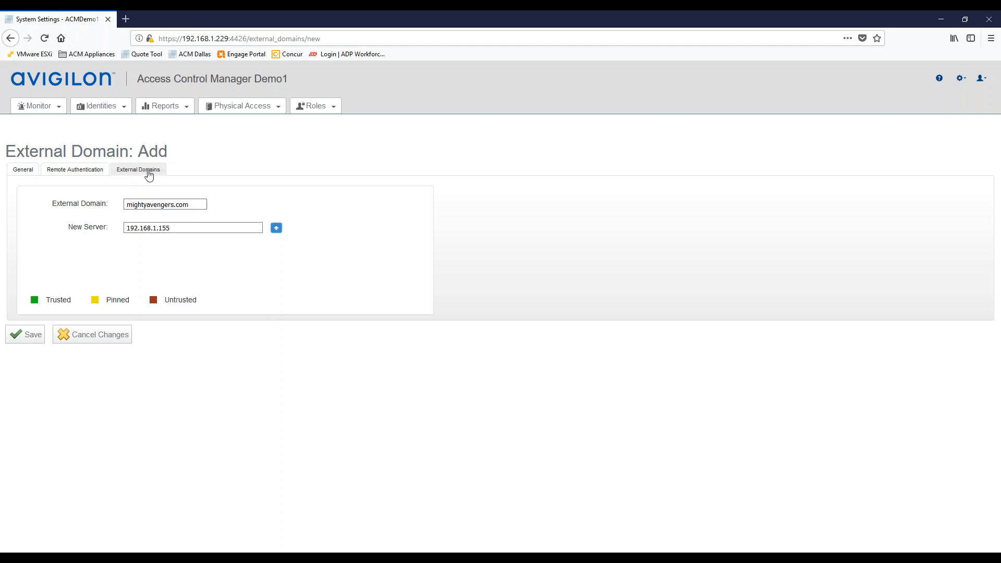
{"action": "left_click", "coordinate": [276, 229]}
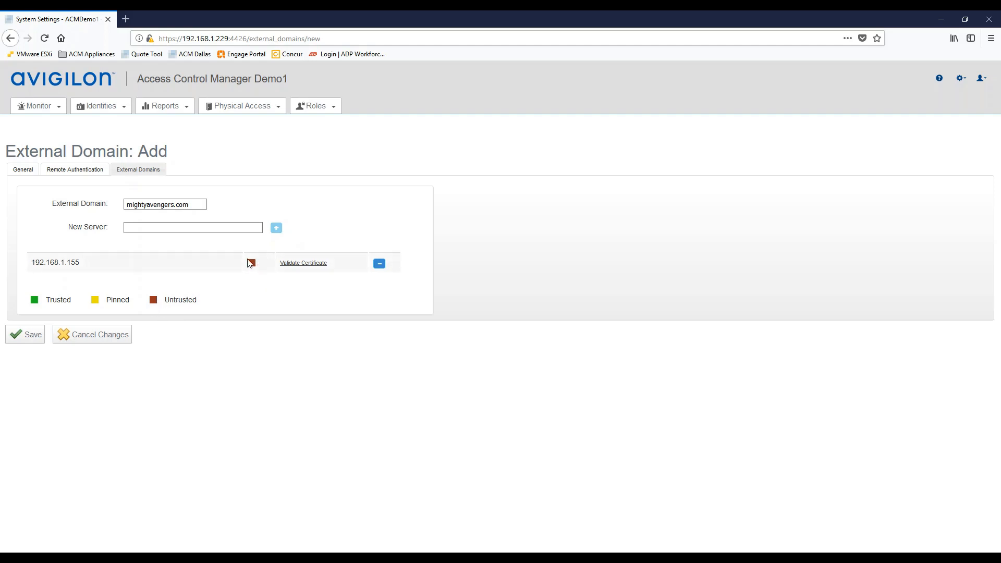
- Validate and trust the 192.168.1.155 server certificate, then save the mightyavengers.com domain
{"action": "left_click", "coordinate": [300, 264]}
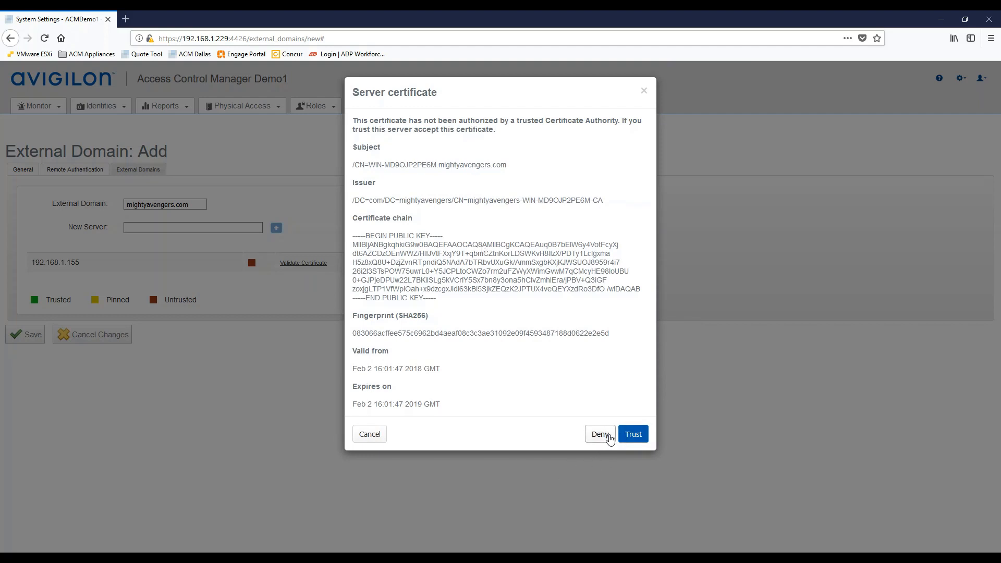
{"action": "left_click", "coordinate": [634, 437]}
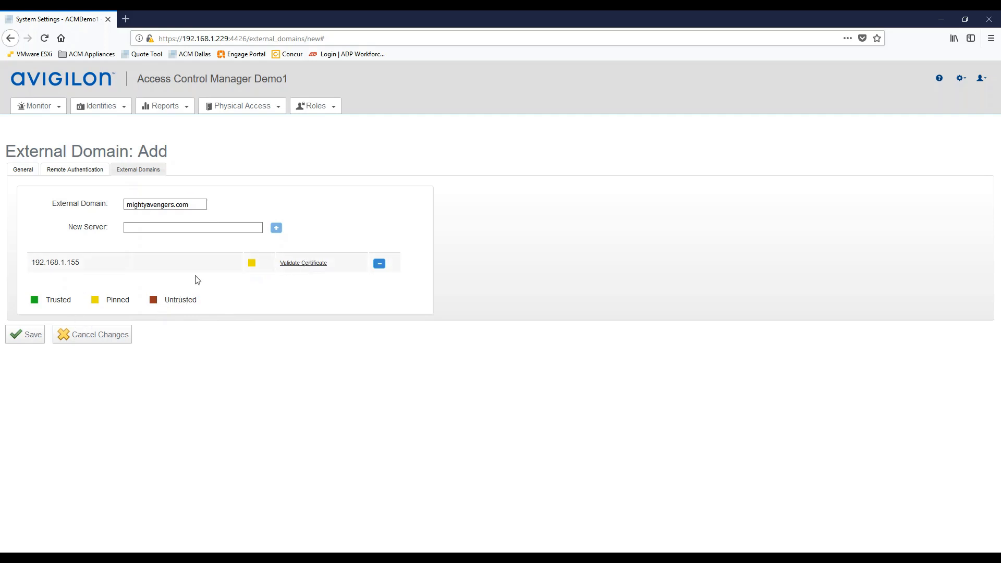
{"action": "left_click", "coordinate": [24, 339]}
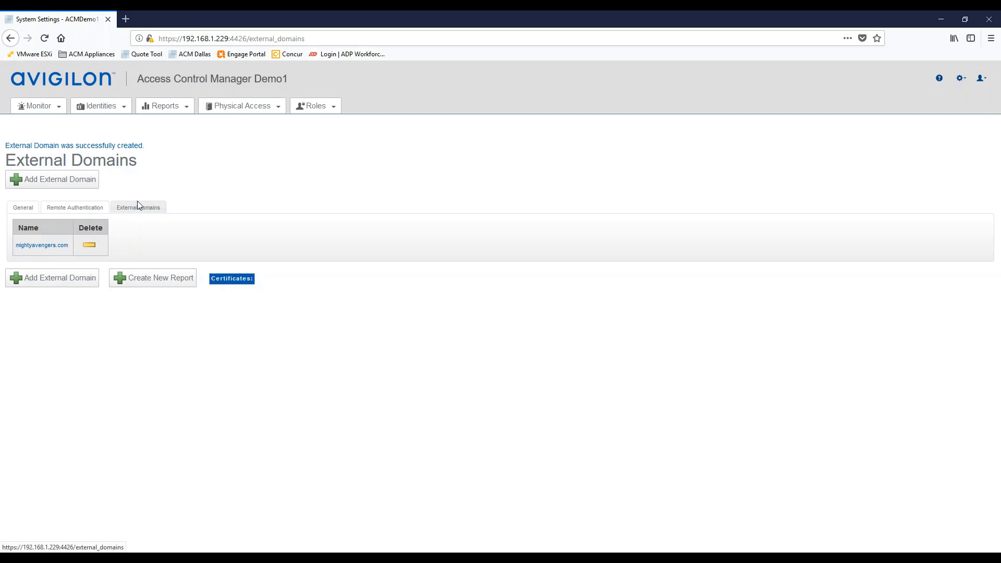
- Select mightyavengers.com as the Default Domain on the Remote Authentication tab and save it
{"action": "left_click", "coordinate": [70, 209]}
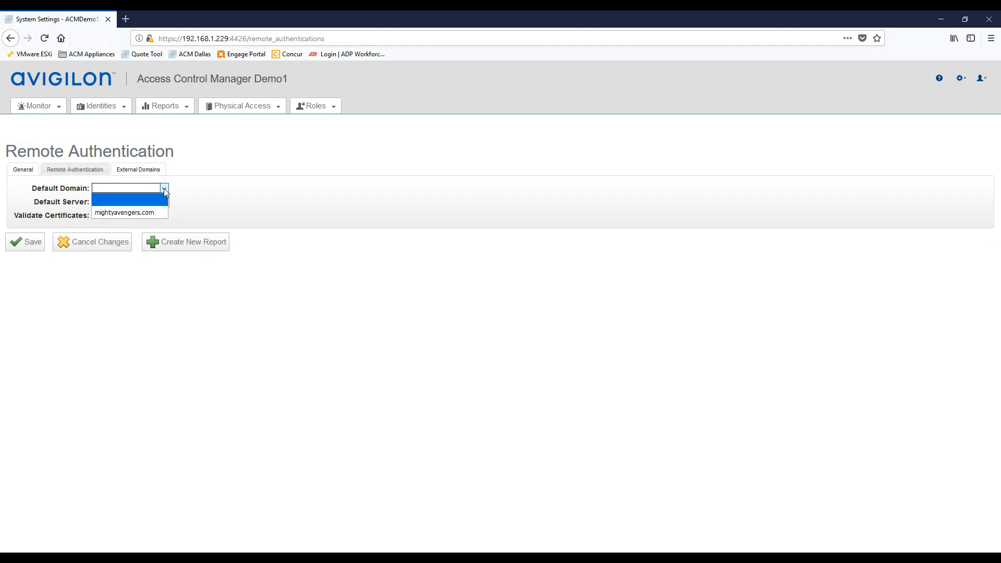
{"action": "left_click", "coordinate": [133, 213]}
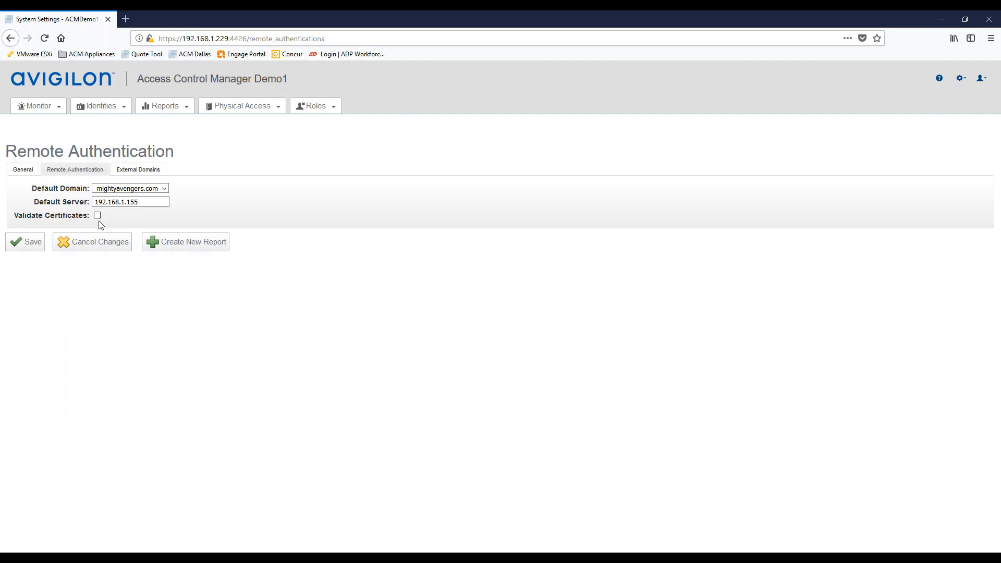
{"action": "left_click", "coordinate": [30, 245]}
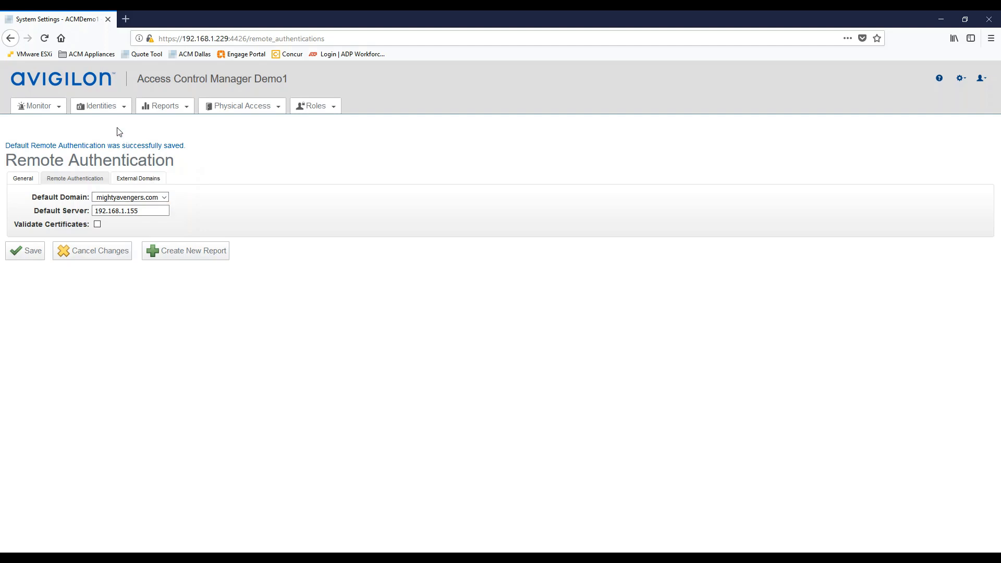
{"action": "mouse_move", "coordinate": [104, 114]}
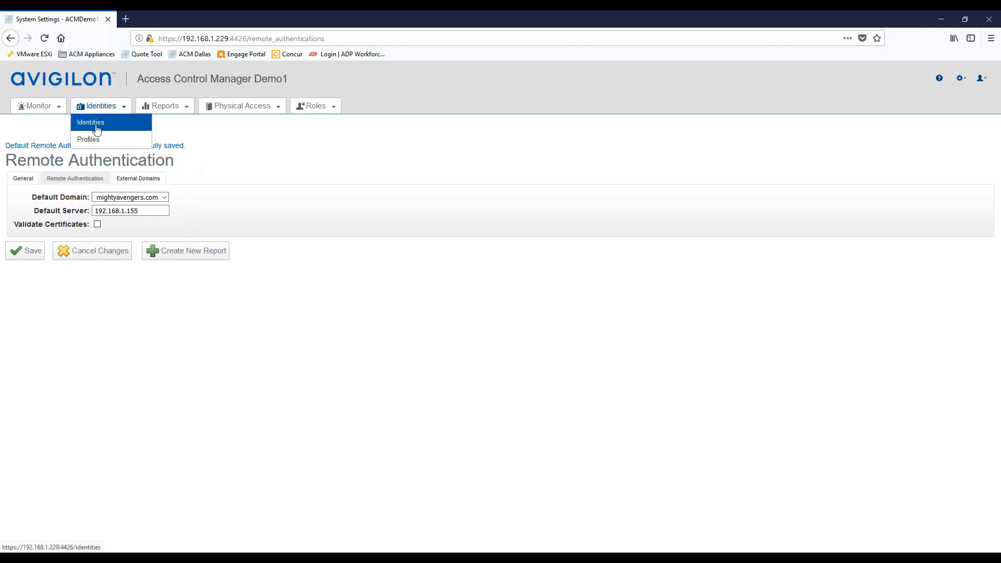
- Search identities with last names starting with D and open the second result for editing
{"action": "left_click", "coordinate": [93, 124]}
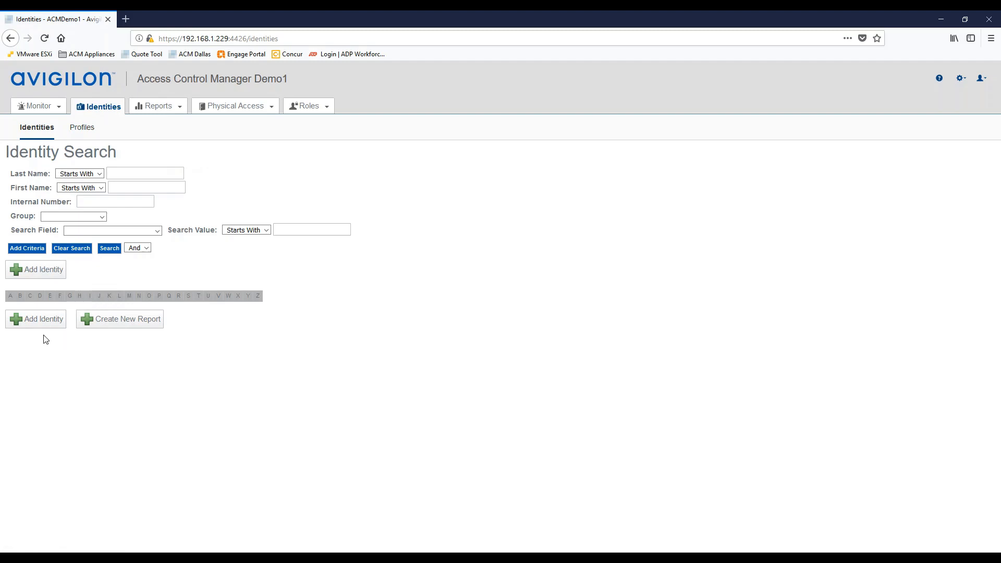
{"action": "left_click", "coordinate": [40, 296]}
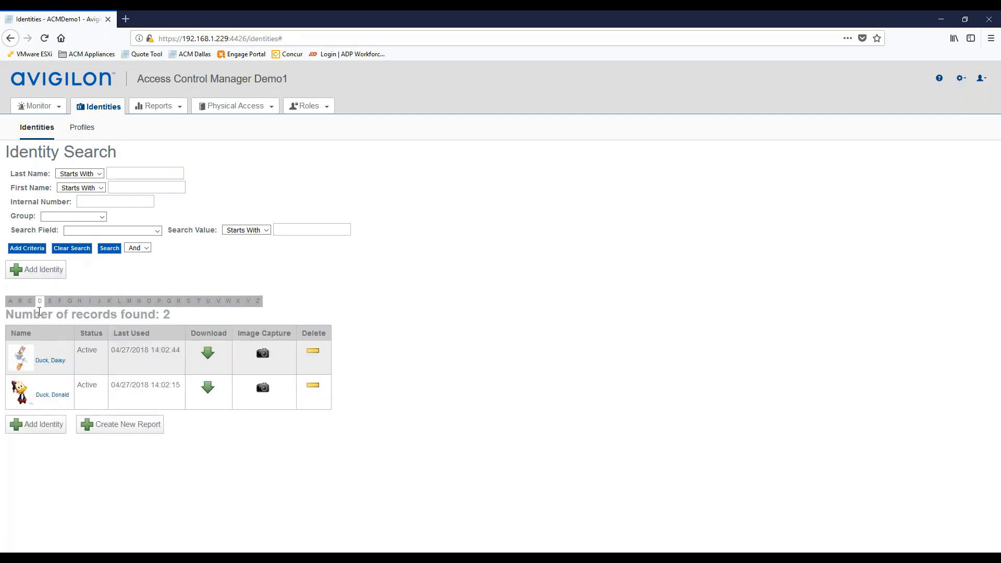
{"action": "left_click", "coordinate": [52, 395]}
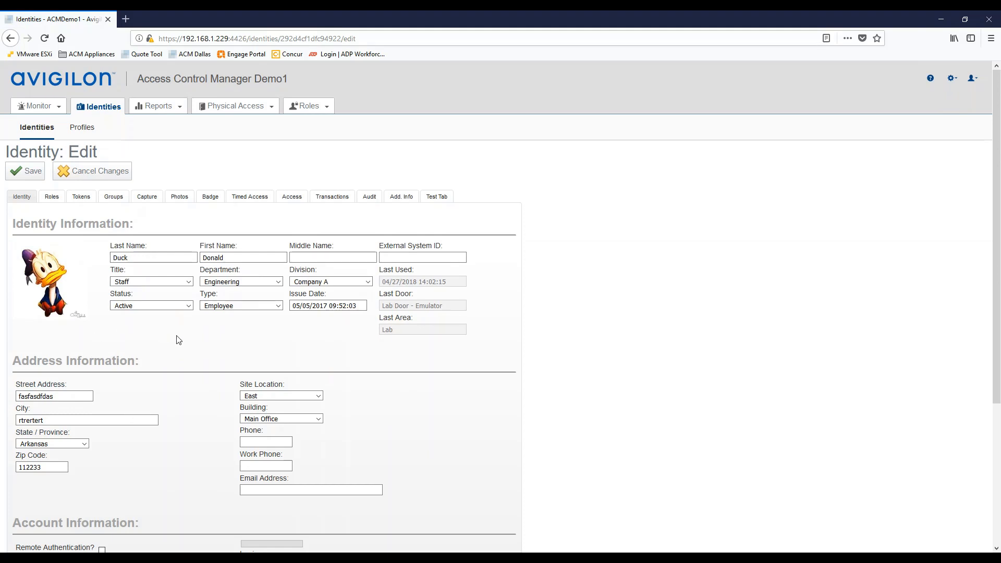
{"action": "left_click", "coordinate": [51, 201]}
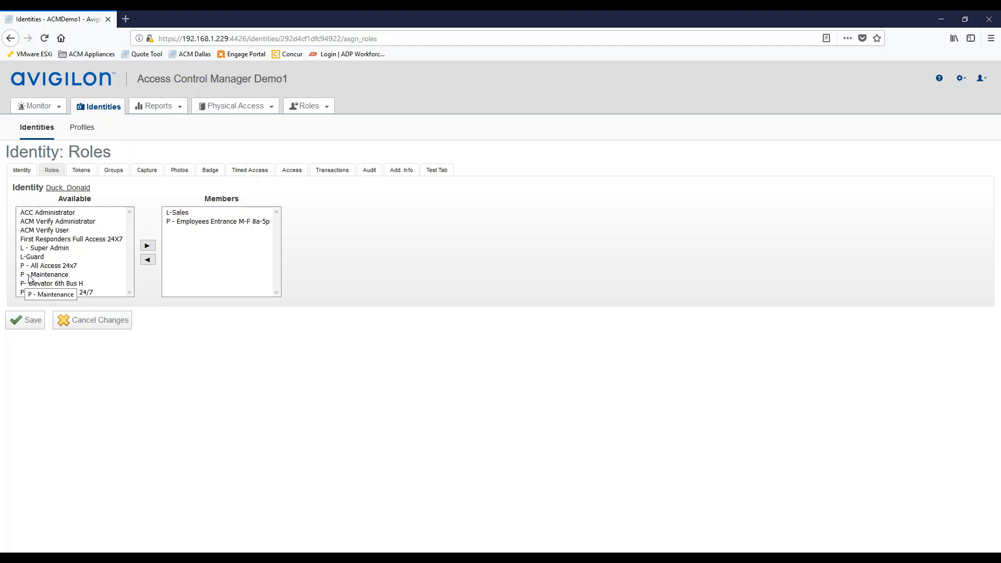
{"action": "left_click", "coordinate": [21, 173]}
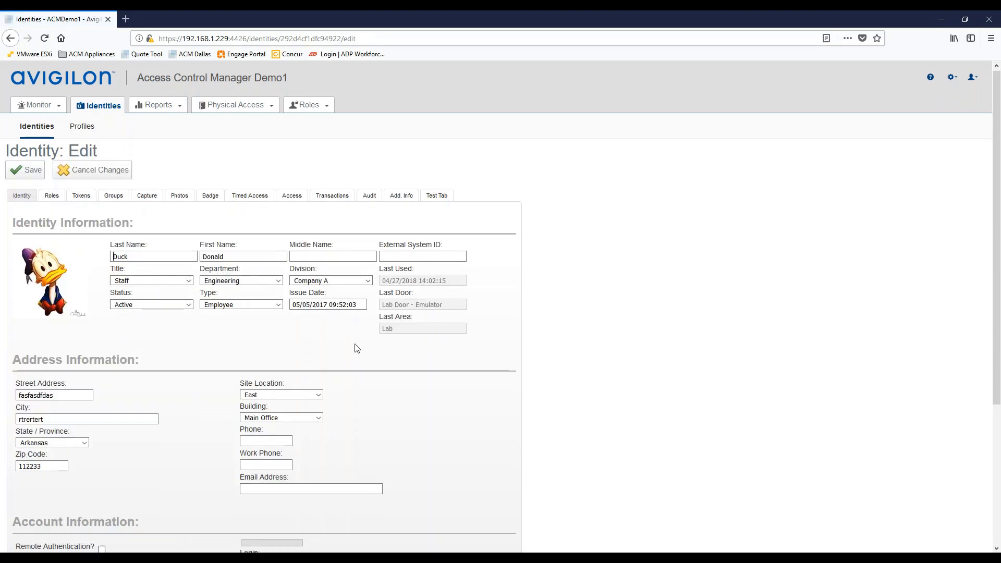
- In Account Information, tick Remote Authentication? and choose mightyavengers.com as the Remote Domain
{"action": "scroll", "coordinate": [357, 349], "scroll_direction": "down", "scroll_amount": 4}
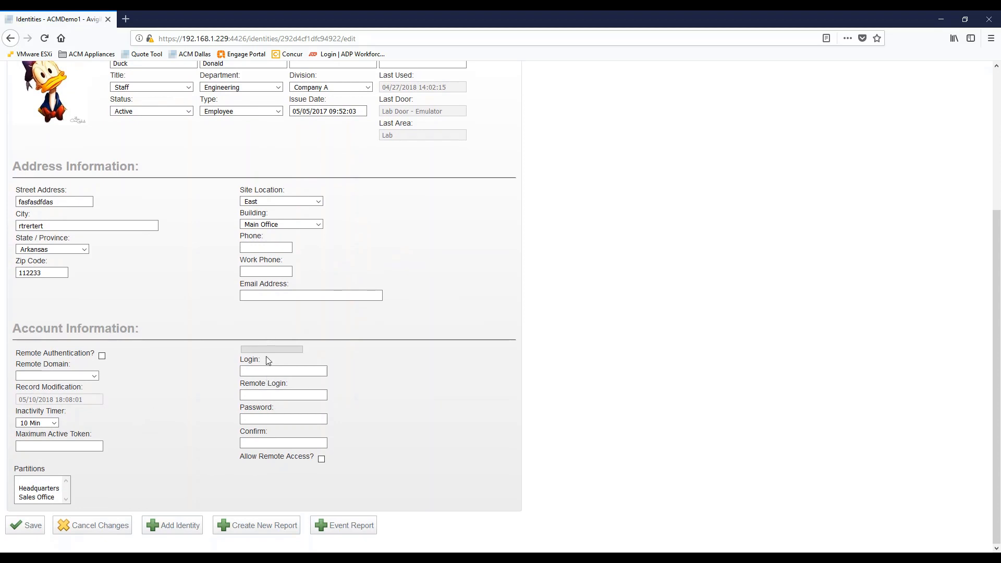
{"action": "left_click", "coordinate": [242, 371]}
{"action": "left_click", "coordinate": [289, 476]}
{"action": "left_click", "coordinate": [247, 418]}
{"action": "left_click", "coordinate": [243, 412]}
{"action": "left_click", "coordinate": [102, 355]}
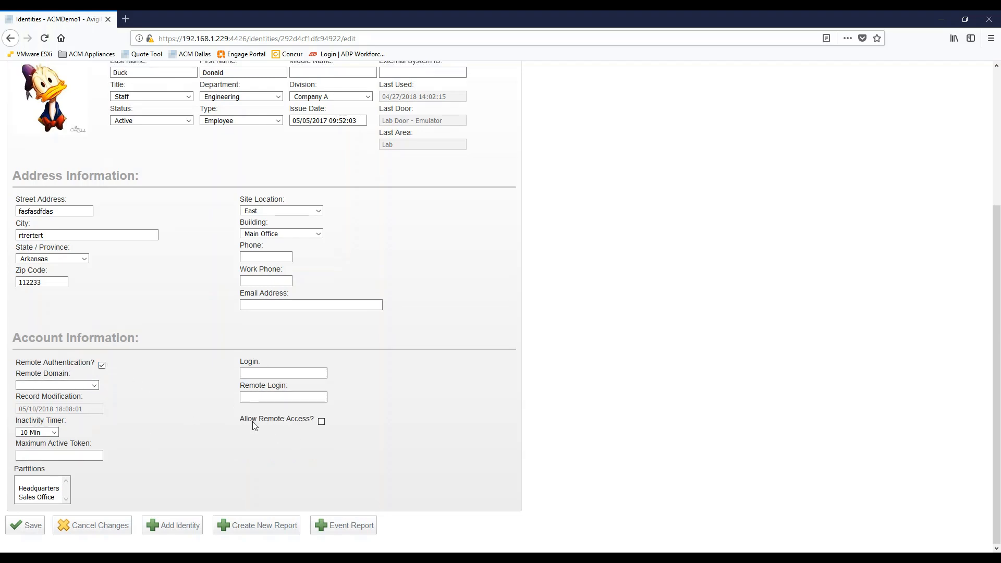
{"action": "left_click", "coordinate": [95, 388]}
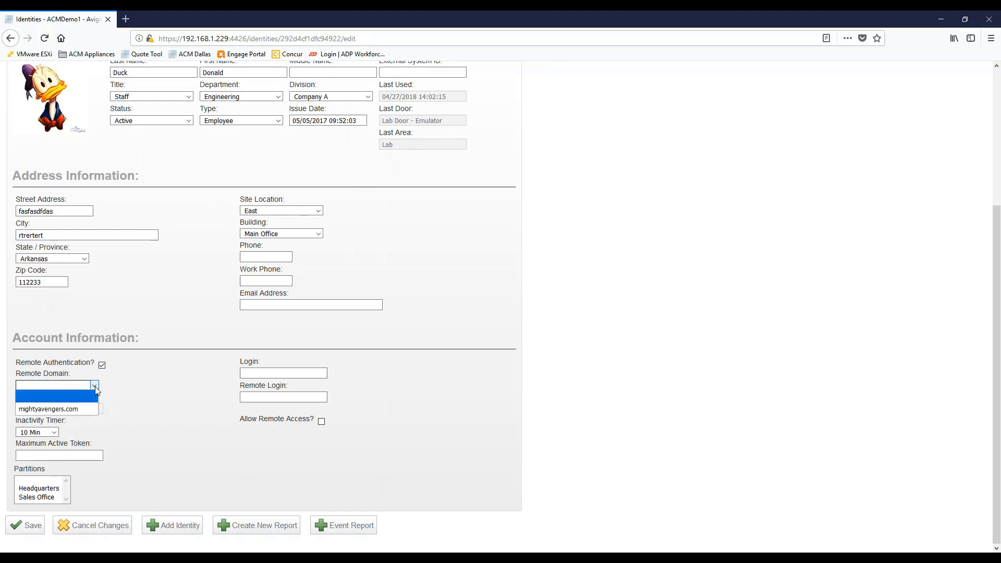
{"action": "left_click", "coordinate": [53, 411]}
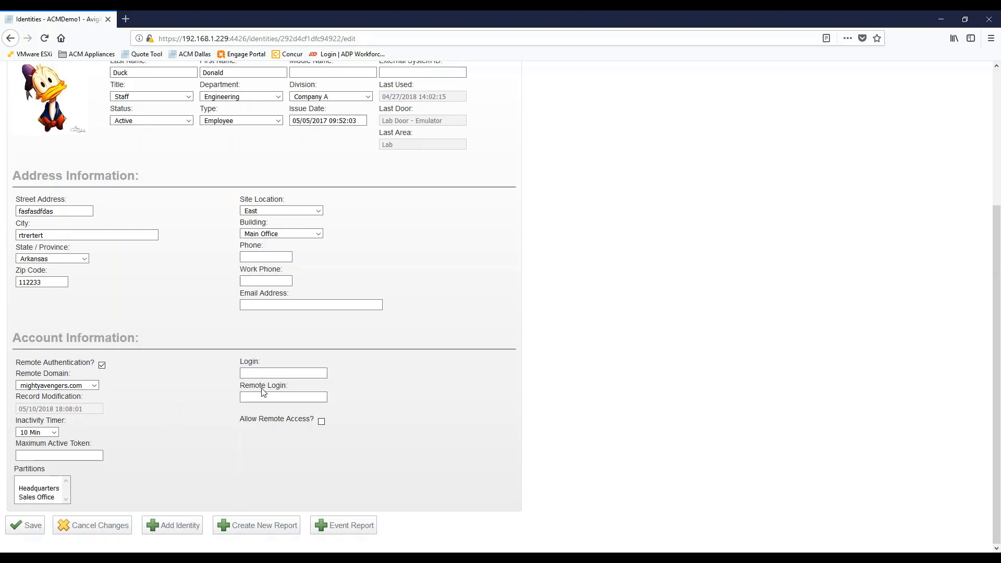
- Enter the identity's mightyavengers.com e-mail as Login and Remote Login, fixing a typo, and save
{"action": "left_click", "coordinate": [263, 396]}
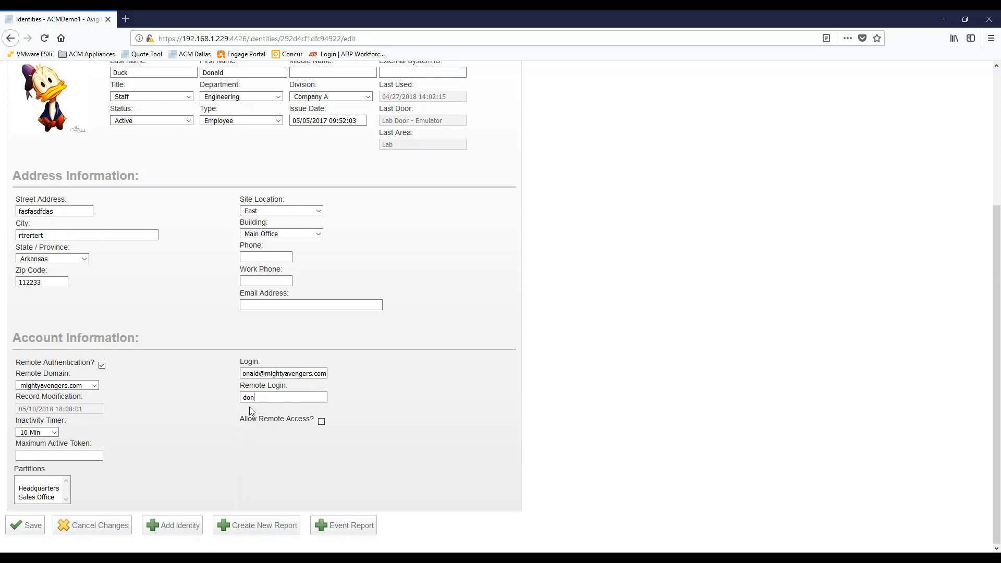
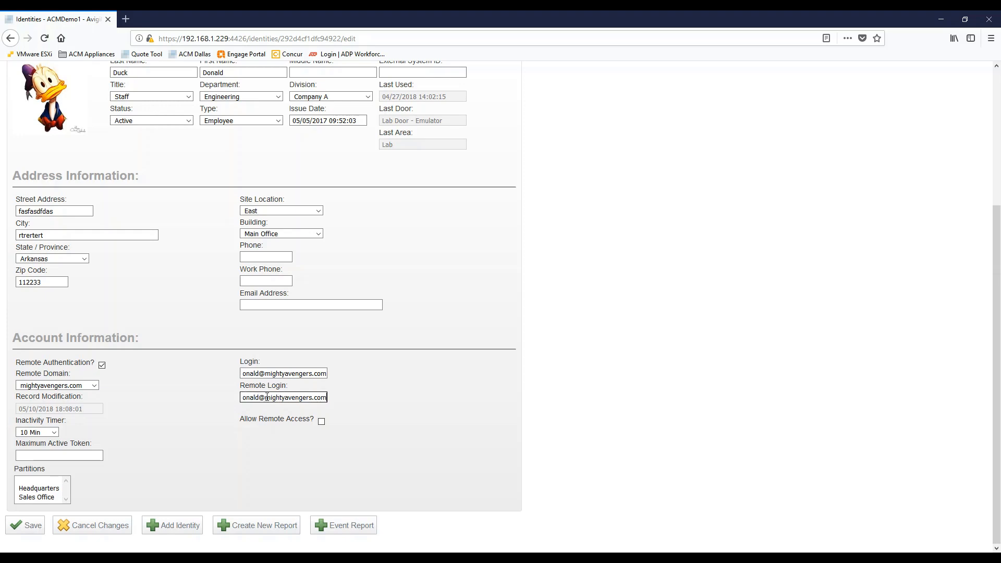
{"action": "left_click", "coordinate": [34, 526]}
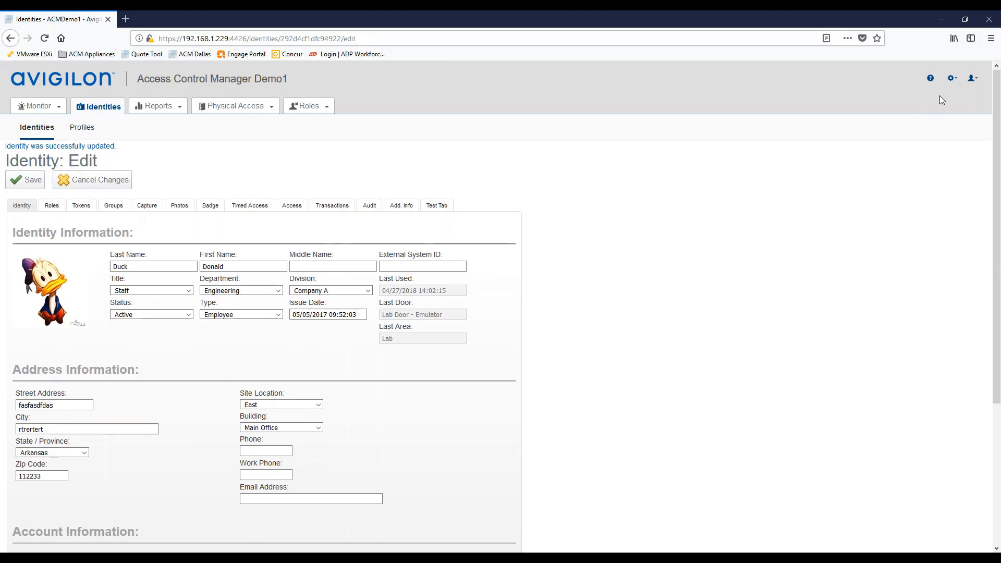
- Log out of the admin account and sign in with the domain login and its password, declining to save it
{"action": "mouse_move", "coordinate": [967, 81]}
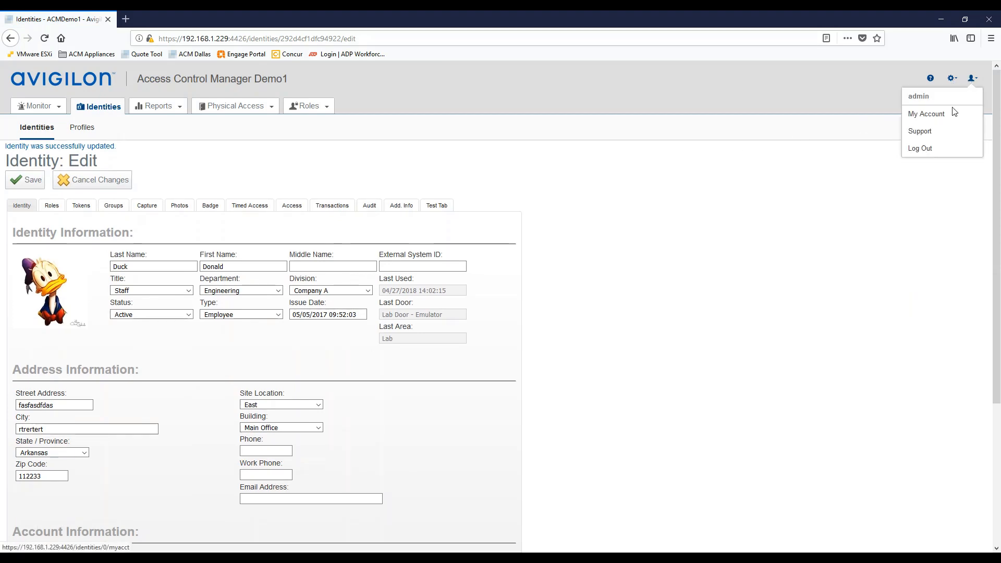
{"action": "left_click", "coordinate": [920, 150]}
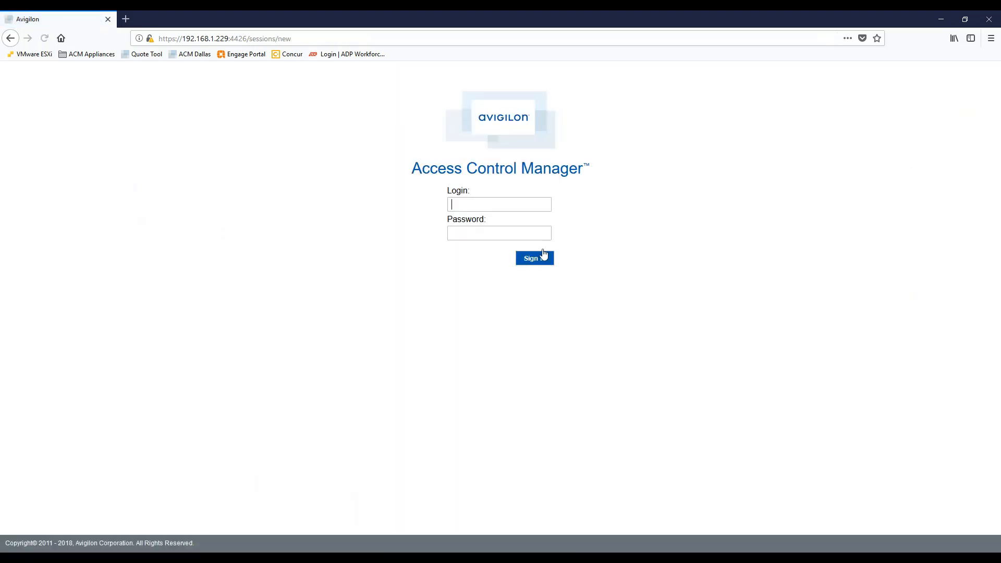
{"action": "left_click", "coordinate": [459, 203]}
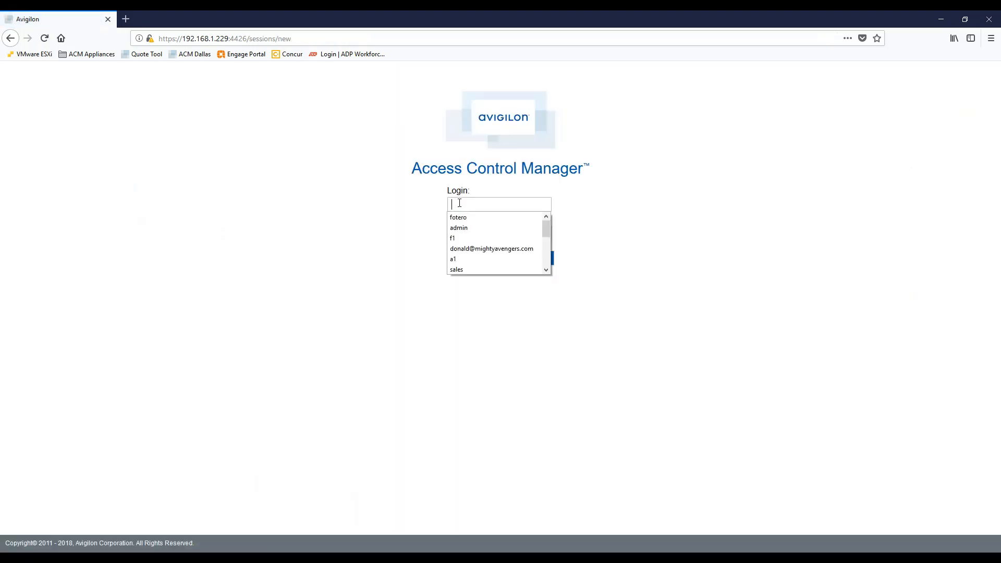
{"action": "left_click", "coordinate": [477, 249]}
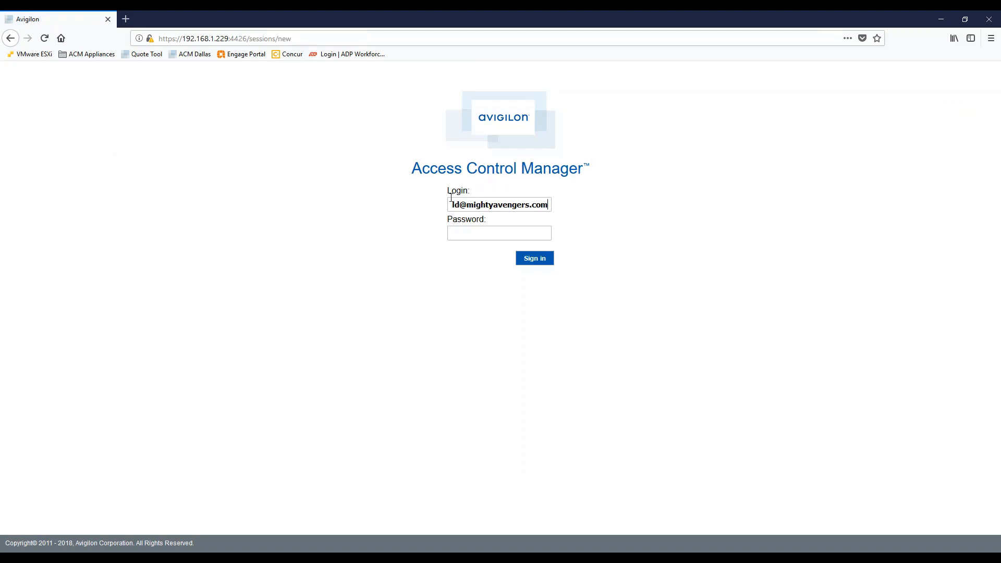
{"action": "left_click", "coordinate": [467, 238]}
{"action": "type", "text": "admin1234"}
{"action": "left_click", "coordinate": [529, 258]}
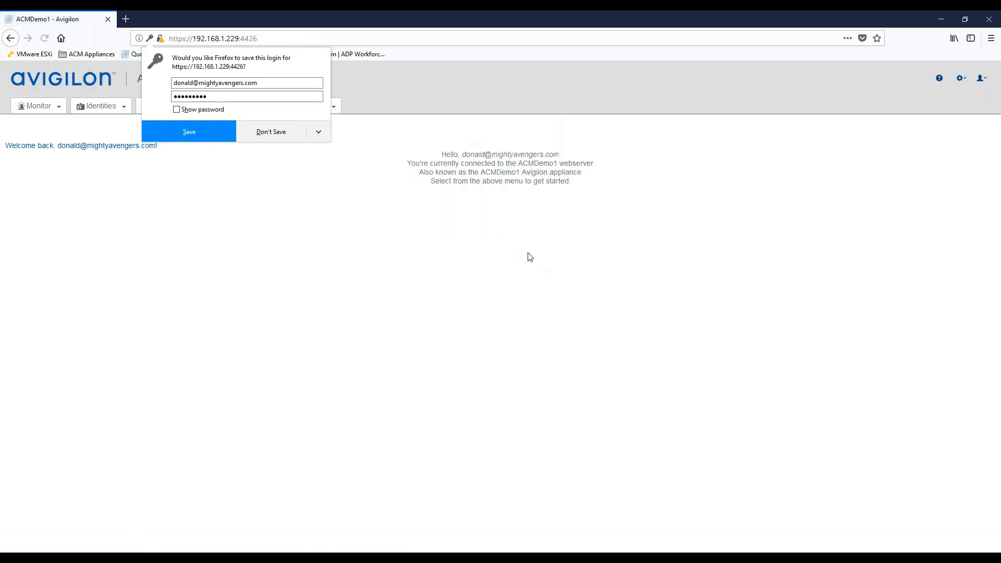
{"action": "left_click", "coordinate": [273, 134]}
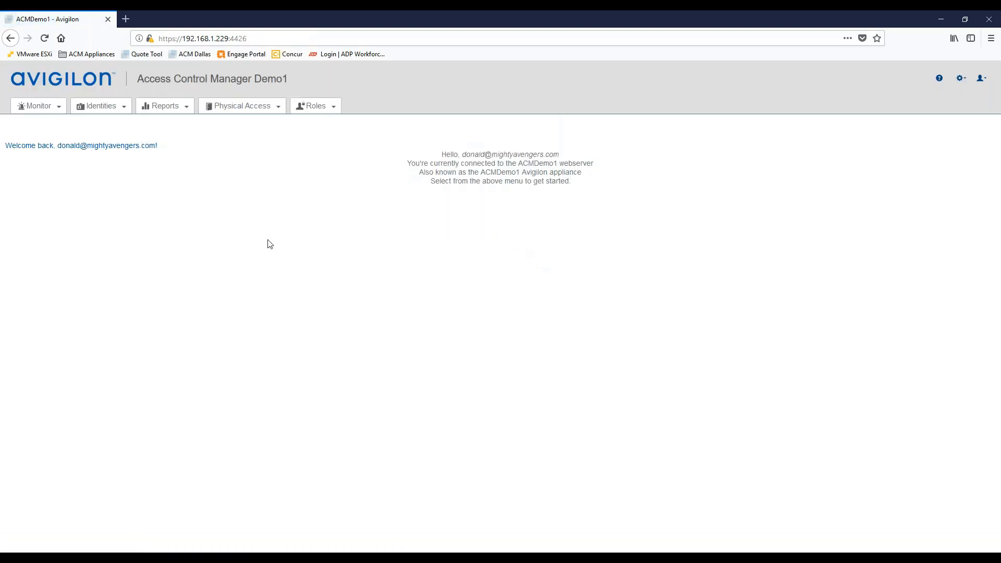